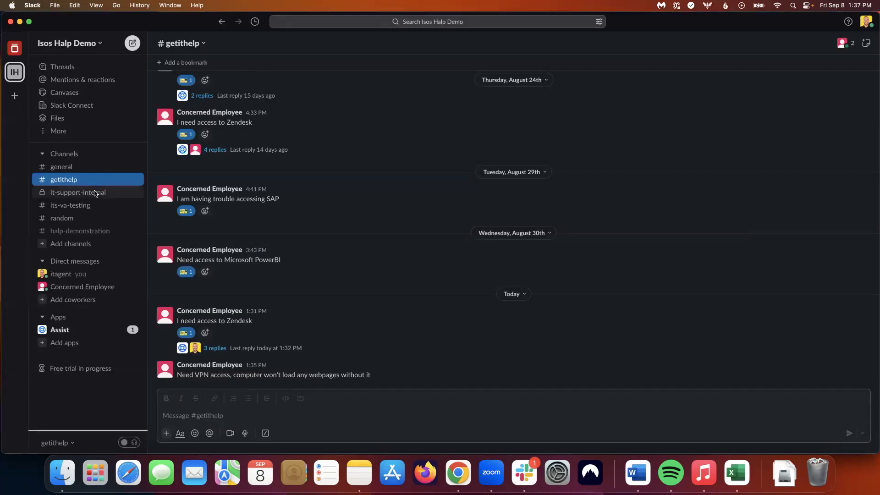
- Glance at #it-support-internal, then go back to the VPN message in #getithelp
click(102, 190)
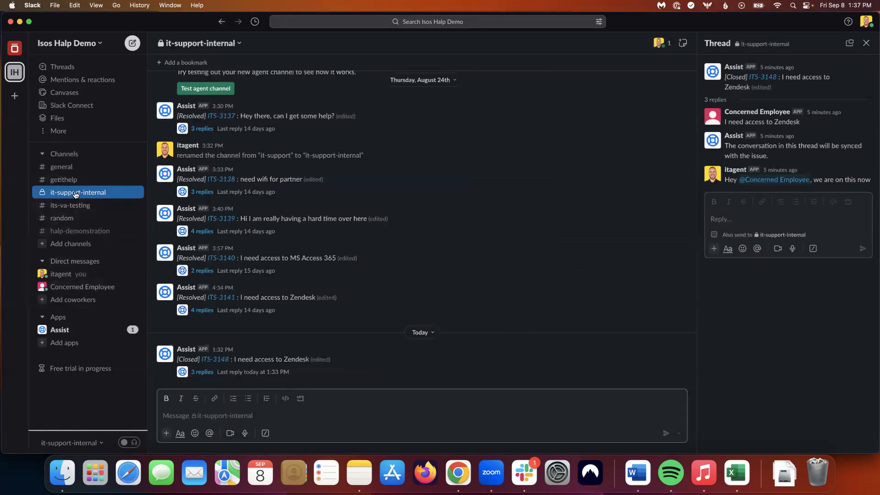
click(65, 182)
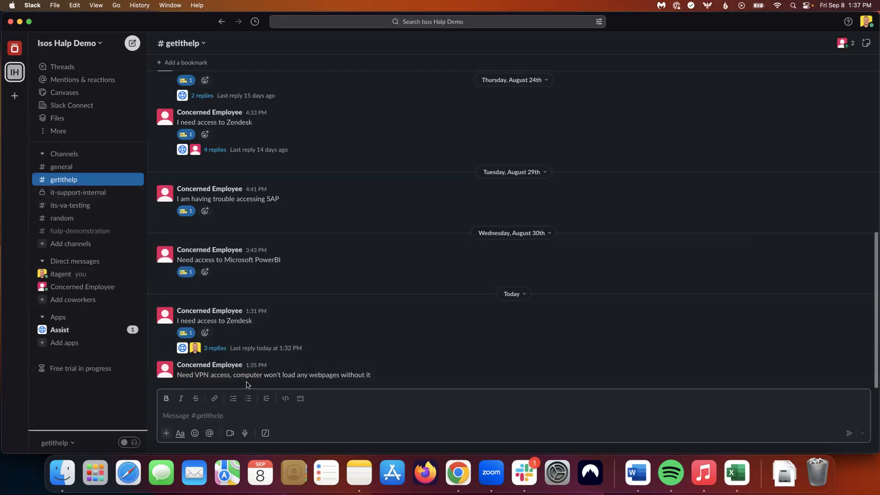
mouse_move(171, 375)
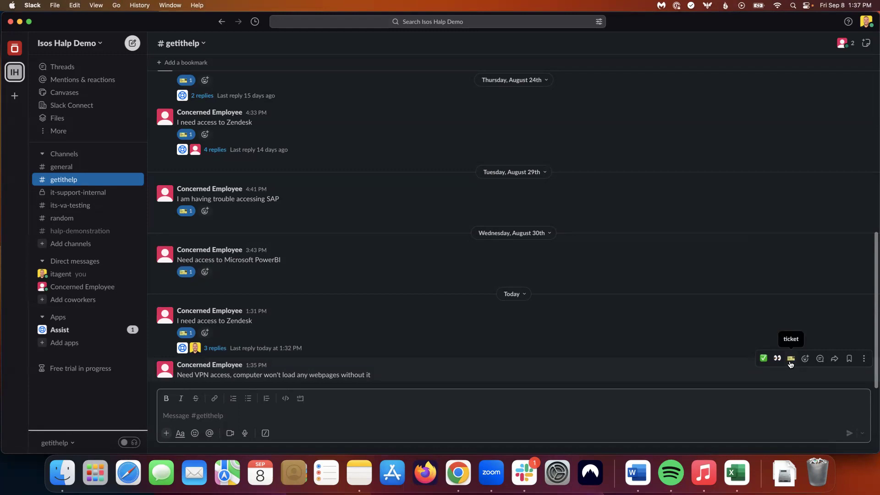
- Tag the VPN message with the ticket reaction and raise a Request Office Wi-Fi & VPN request
click(790, 362)
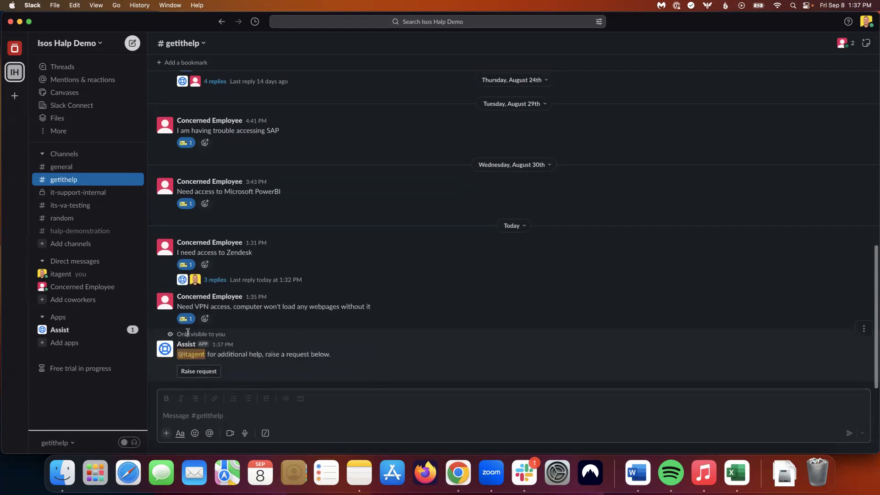
click(166, 349)
click(184, 375)
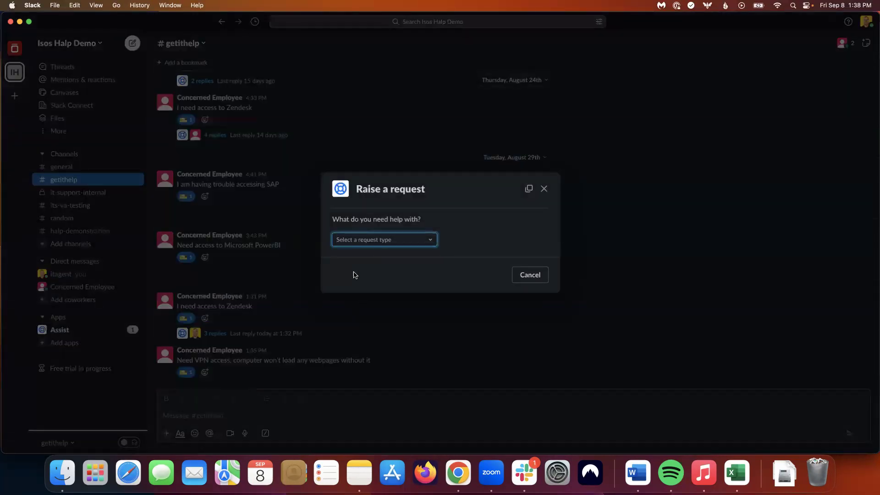
click(430, 244)
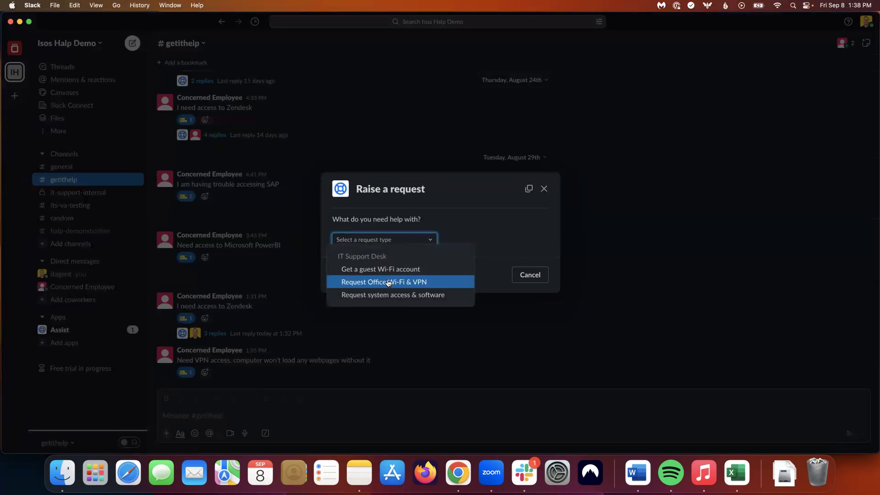
click(389, 282)
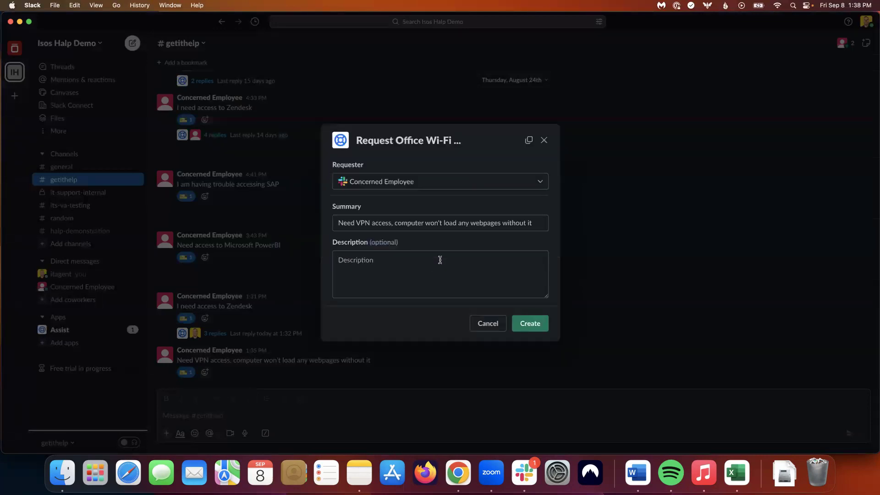
- Describe the request as 'VPN access needed' and create it
click(440, 260)
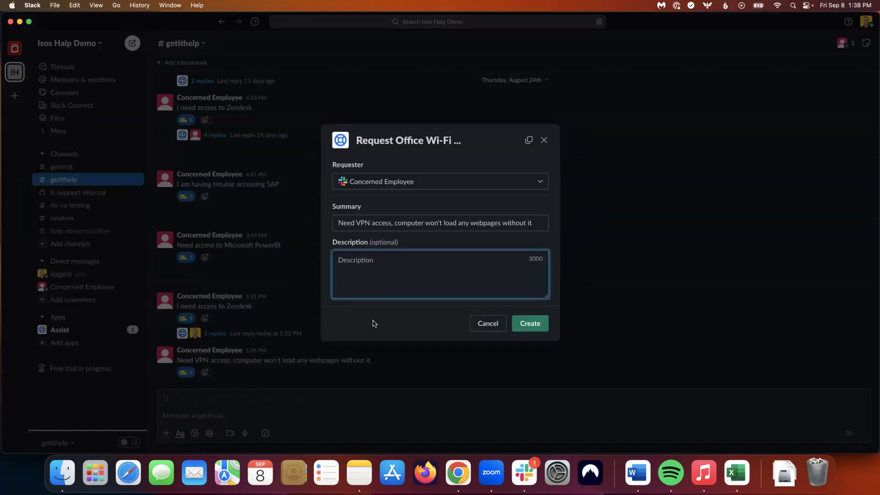
text(VB)
key(BackSpace)
text(PN access needed)
click(529, 324)
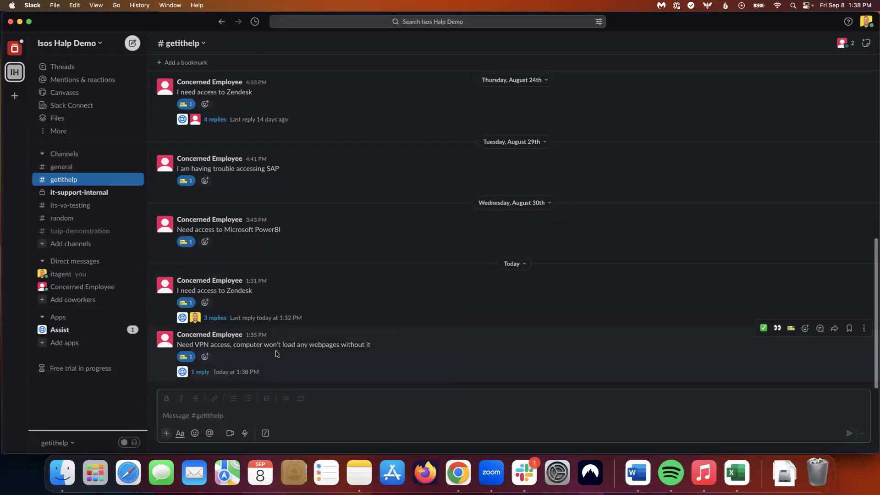
- Check the ITS-3149 reply on the VPN message, then move to #it-support-internal to see the ticket card
click(200, 372)
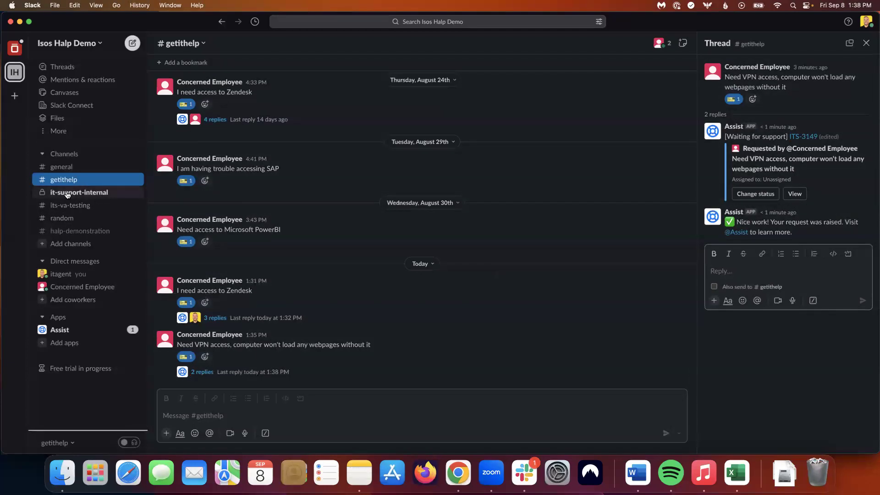
click(67, 194)
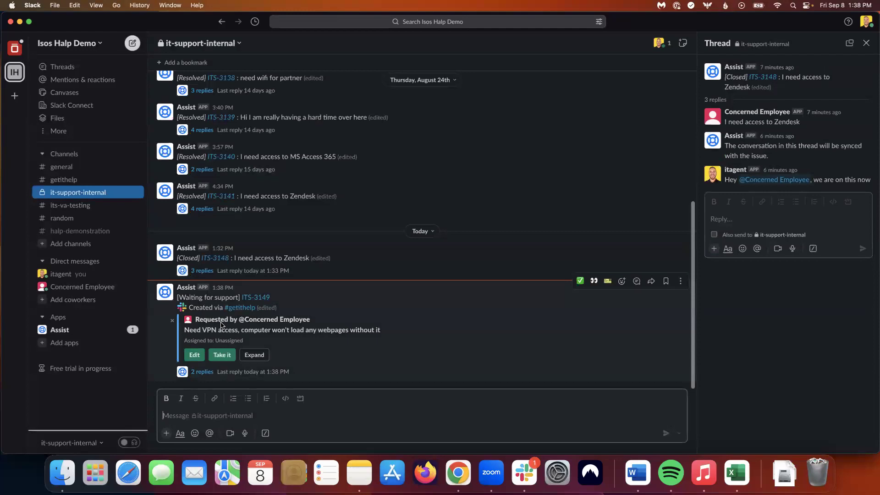
- In the ITS-3149 thread, use Take it to assign the VPN ticket to yourself
click(202, 372)
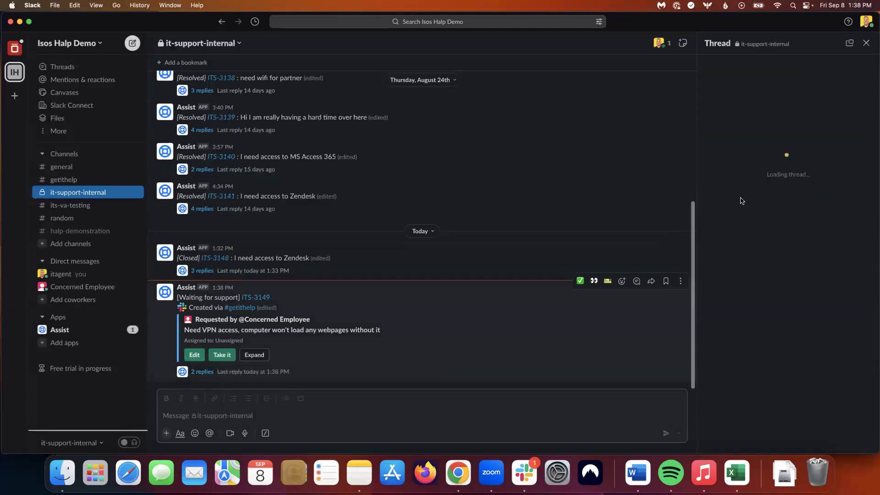
click(769, 262)
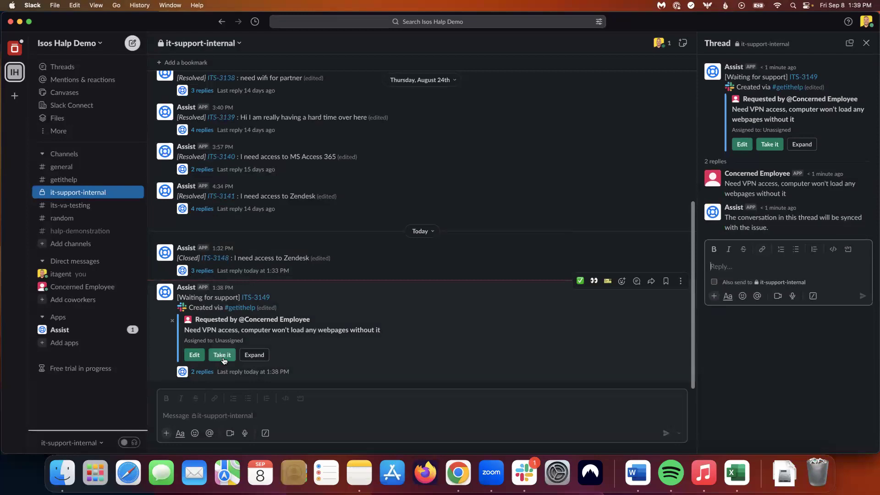
click(218, 357)
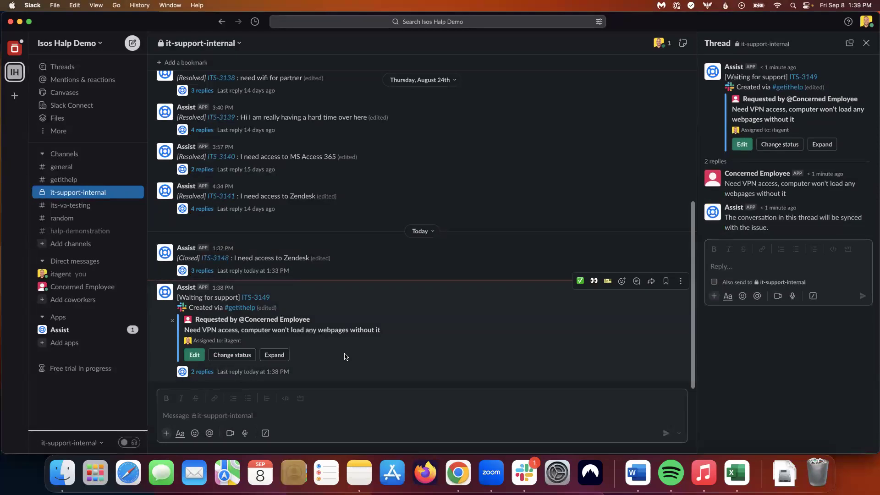
- Reply in the ITS-3149 thread mentioning Concerned Employee: 'Hey we are working on this now!', then return to #getithelp
click(711, 270)
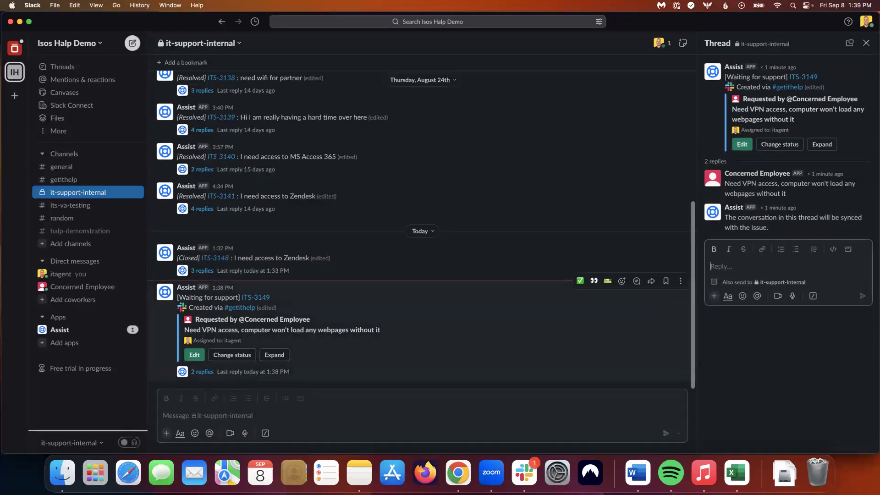
text(@Con)
key(Return)
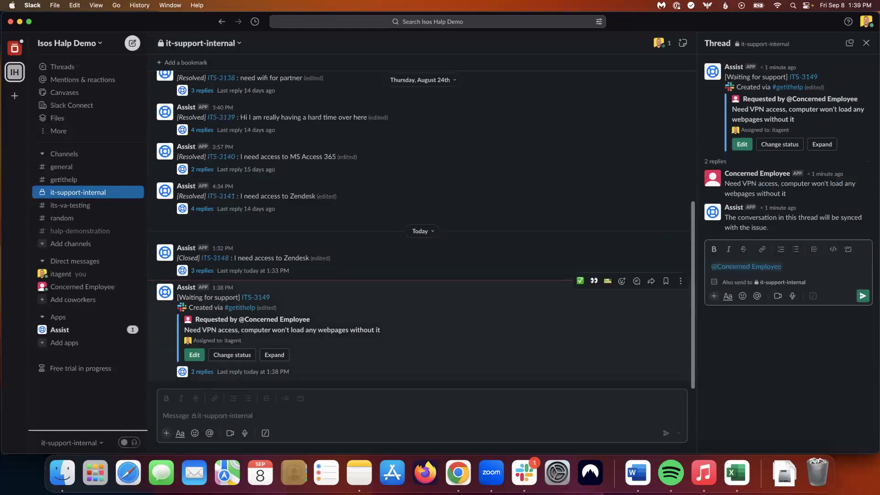
text(Hey we are working on this n)
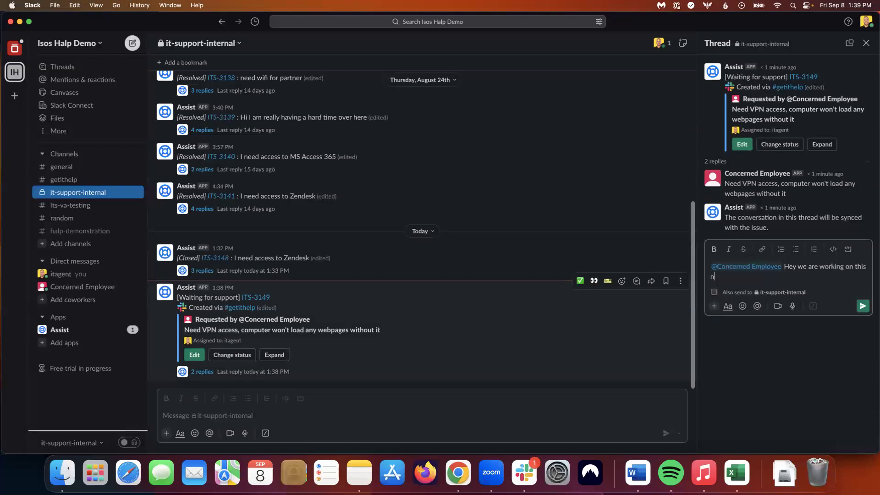
text(ow!)
key(Return)
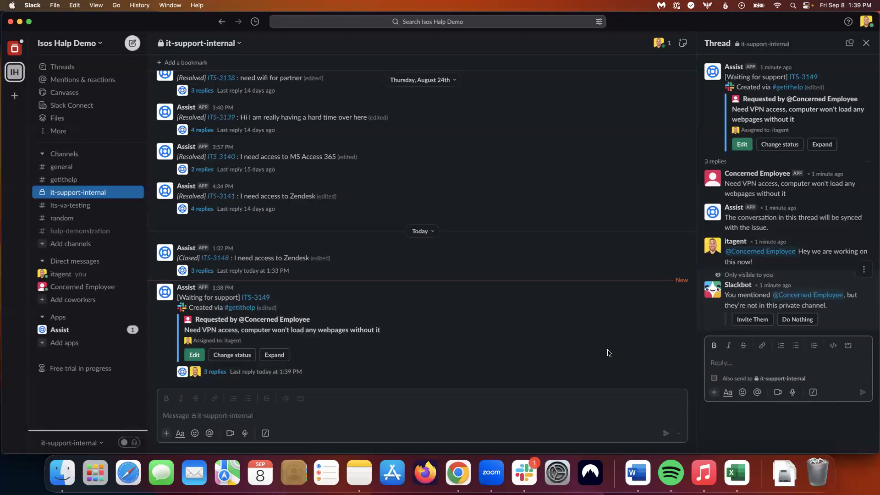
click(60, 179)
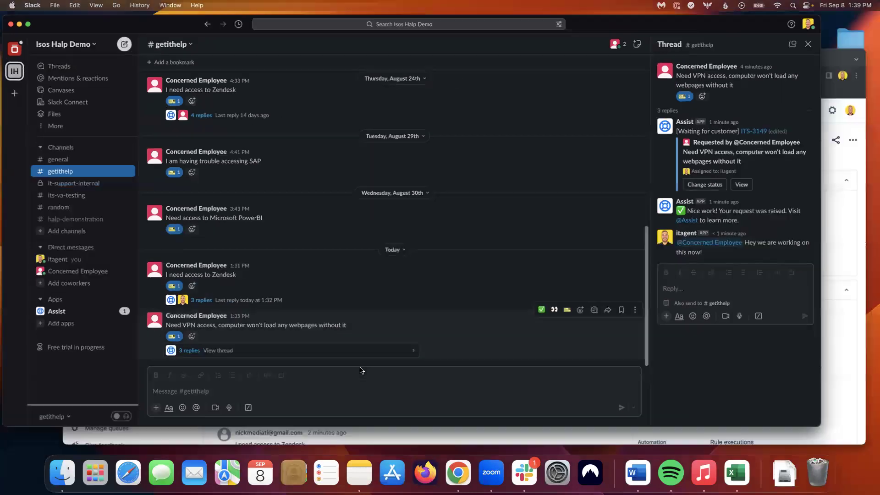
- Switch to the Jira window and open ITS-3149 from the open service requests queue
key(ctrl+Up)
click(507, 356)
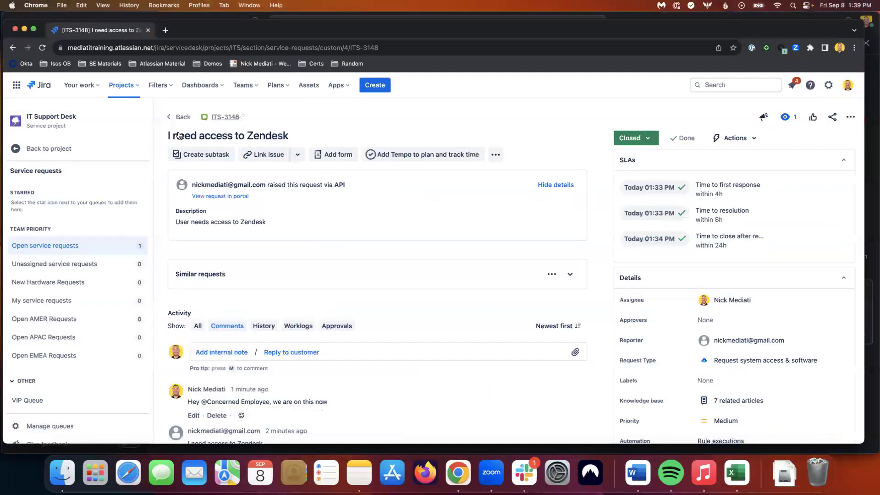
click(179, 117)
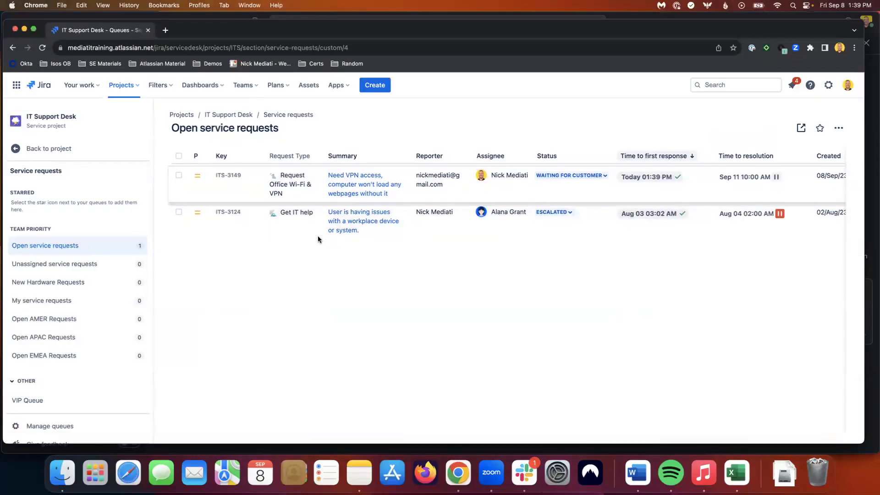
click(339, 186)
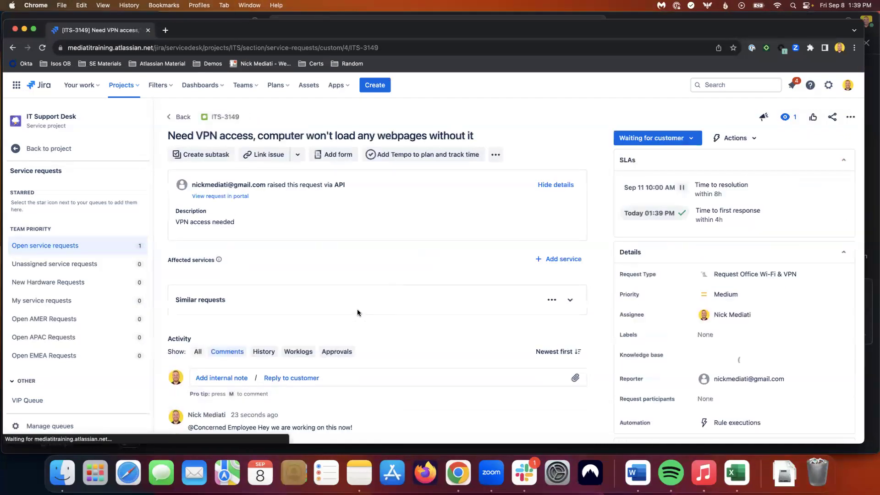
- Scroll down to the Activity section to review the comment synced from Slack
scroll(299, 393, down, 2)
drag(353, 380, 259, 382)
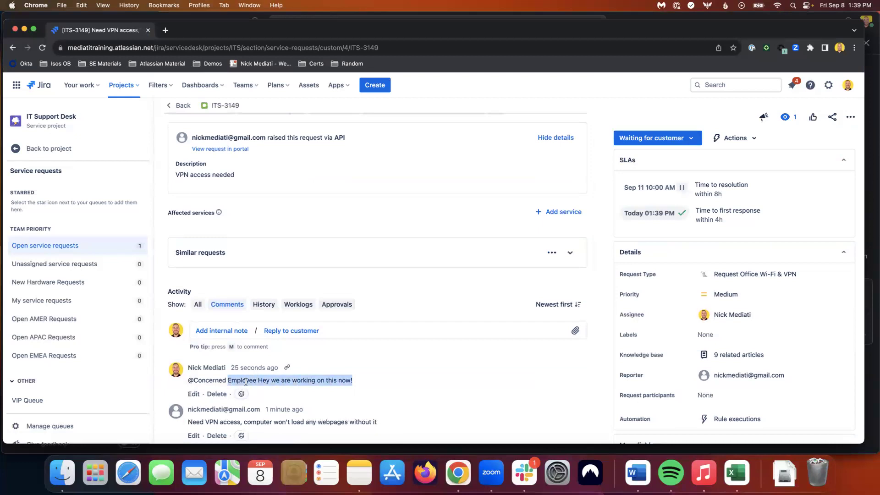
click(264, 380)
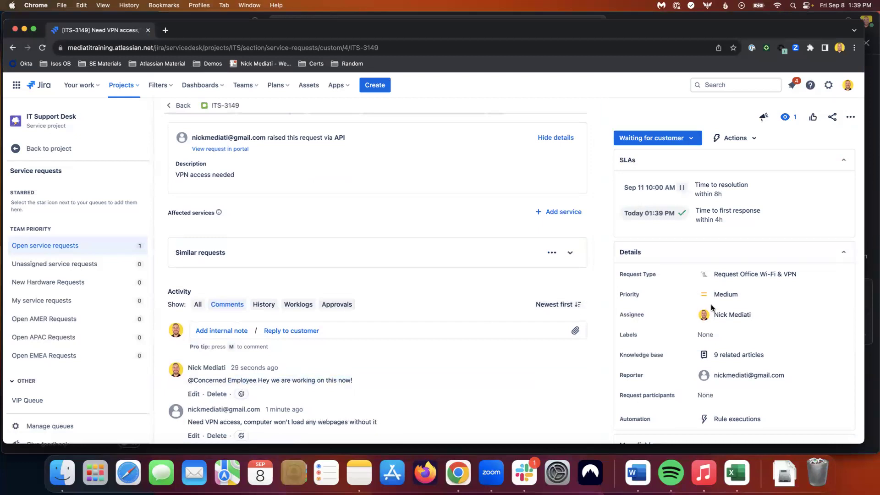
mouse_move(729, 315)
- Transition ITS-3149 to Resolved with the resolution set to Won't Do
click(694, 137)
click(653, 209)
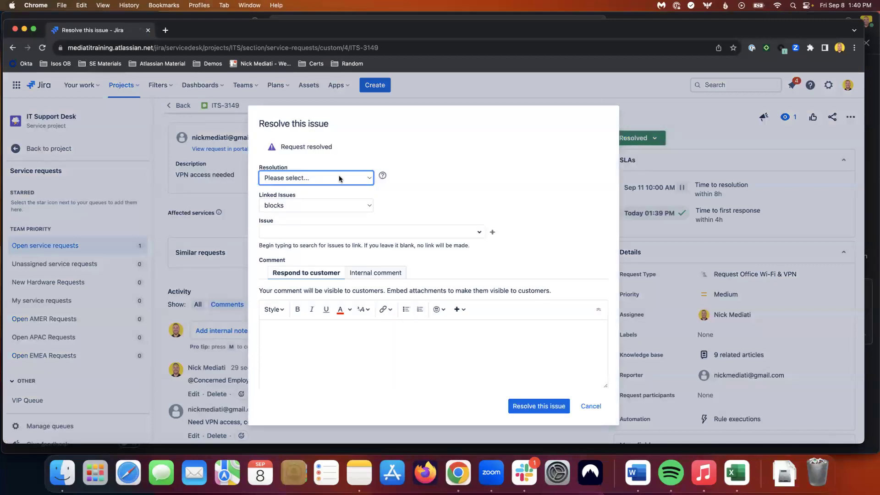
click(293, 178)
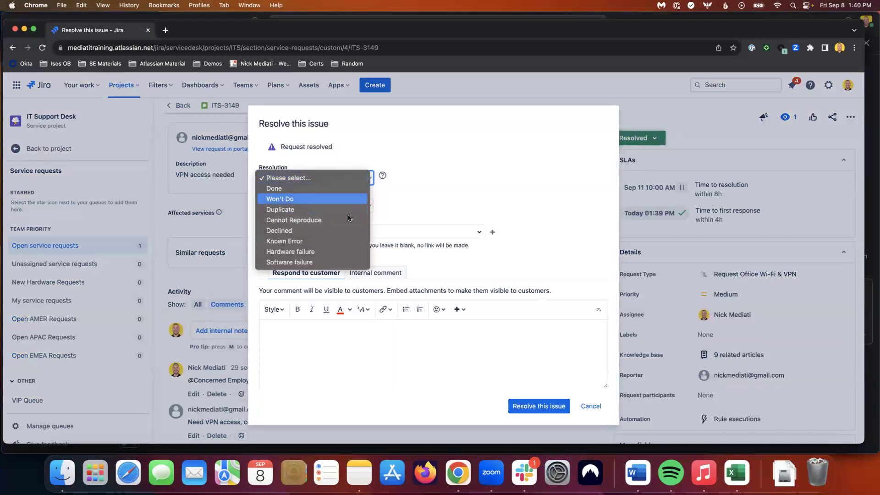
click(311, 198)
click(515, 403)
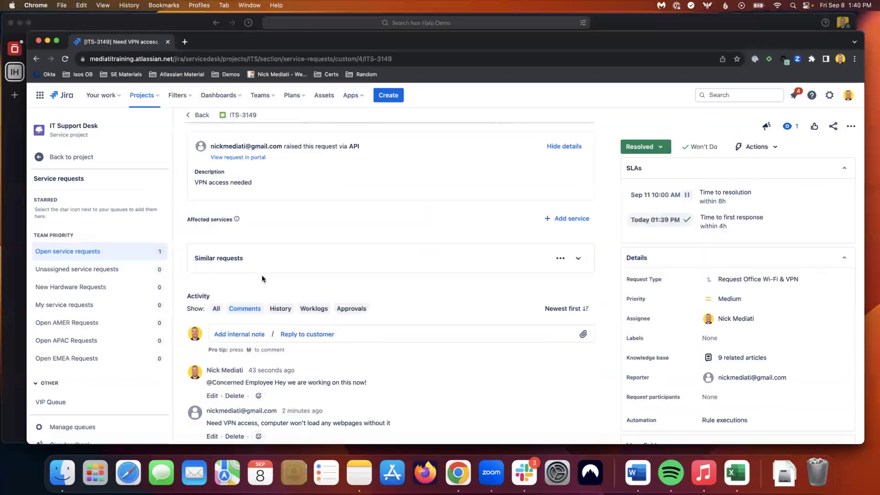
- Bring Slack back to the front to see ITS-3149 marked Resolved in the #getithelp thread
key(ctrl+Up)
click(43, 205)
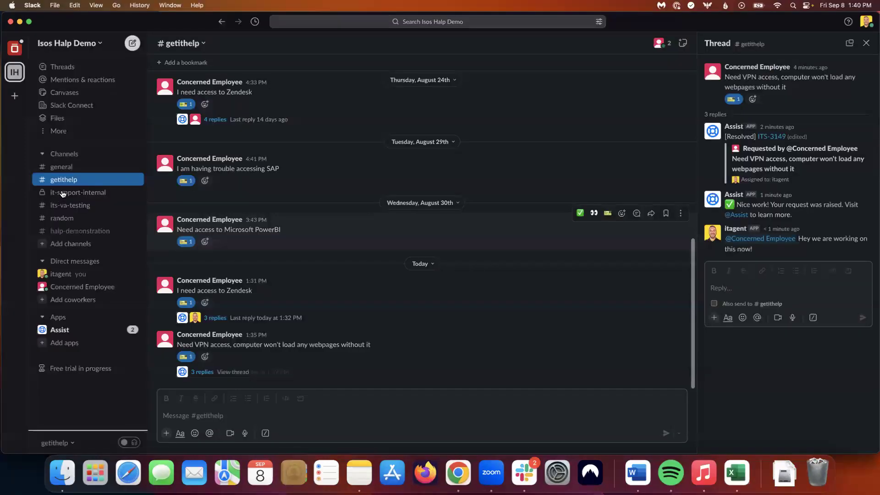